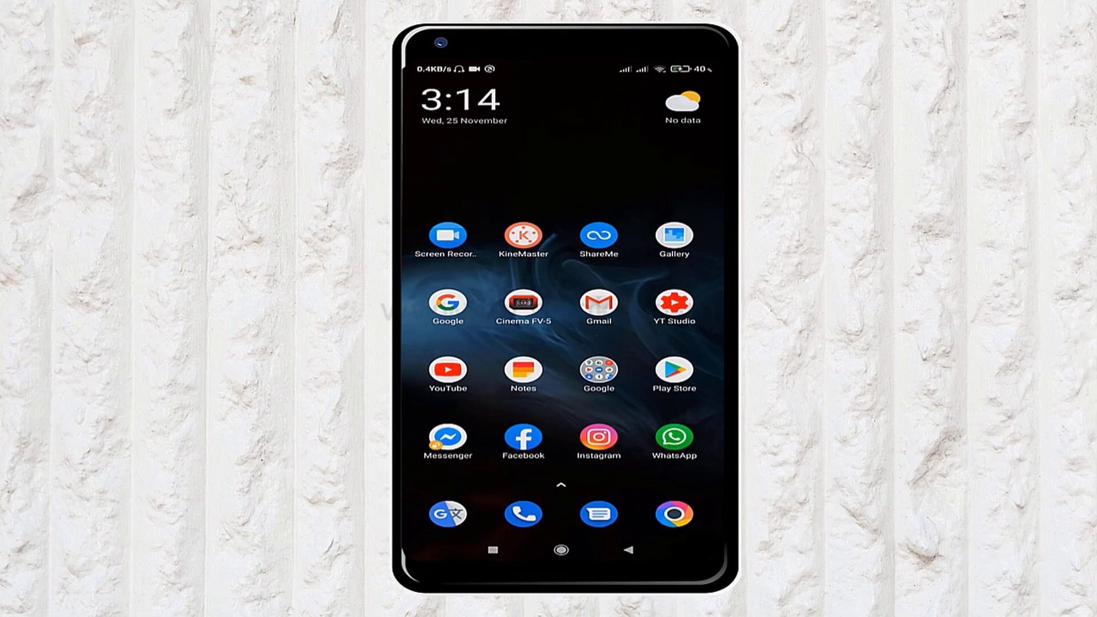
- Open YouTube in the phone's browser and switch the page to the desktop site
left_click_drag(598, 437, 598, 240)
left_click(598, 293)
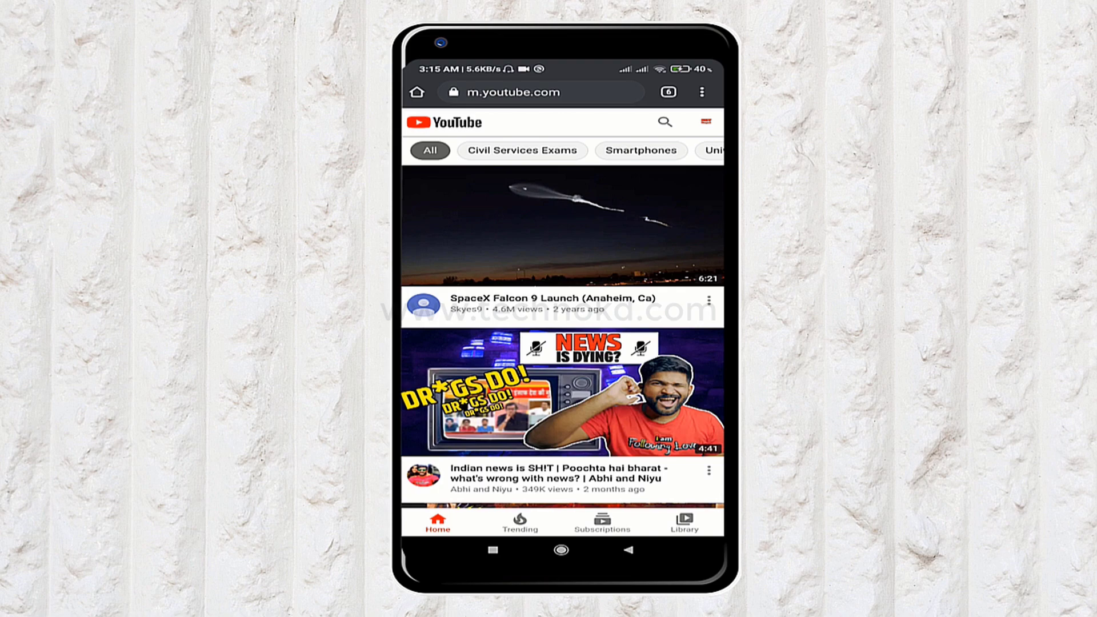
left_click(702, 92)
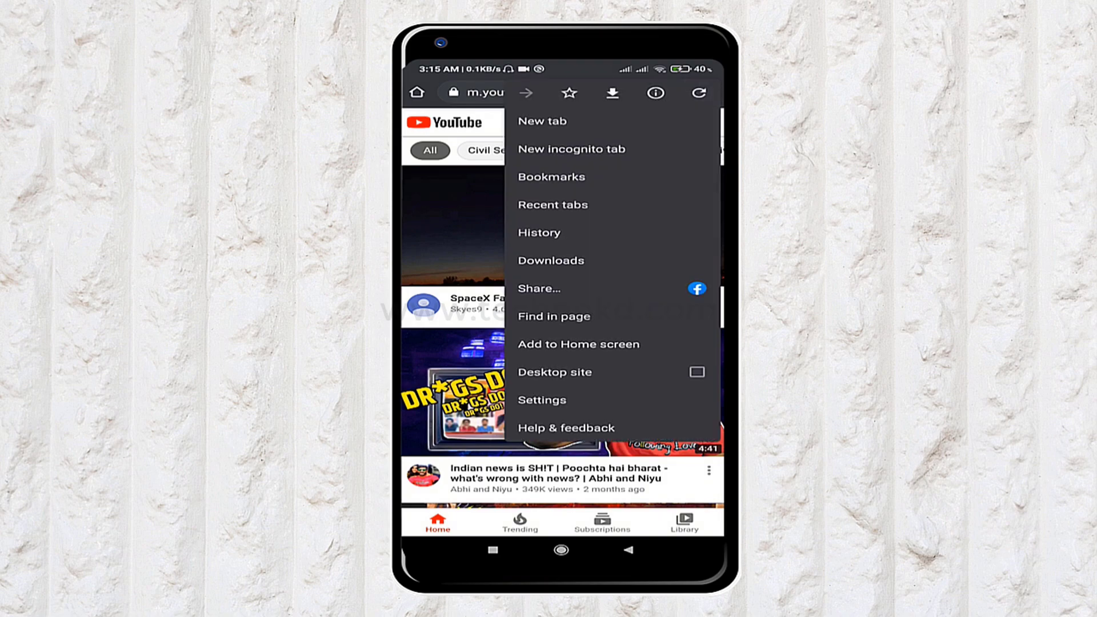
left_click(696, 372)
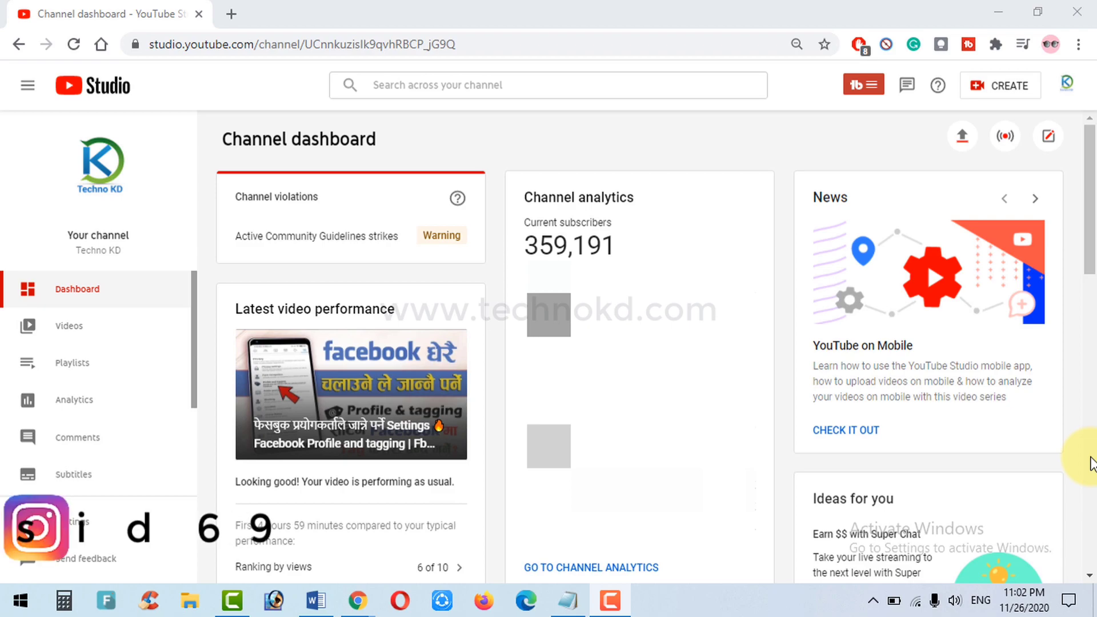
- Open the channel's Monetization page and look through the monetization options in its overview
scroll(171, 463, "down", 3)
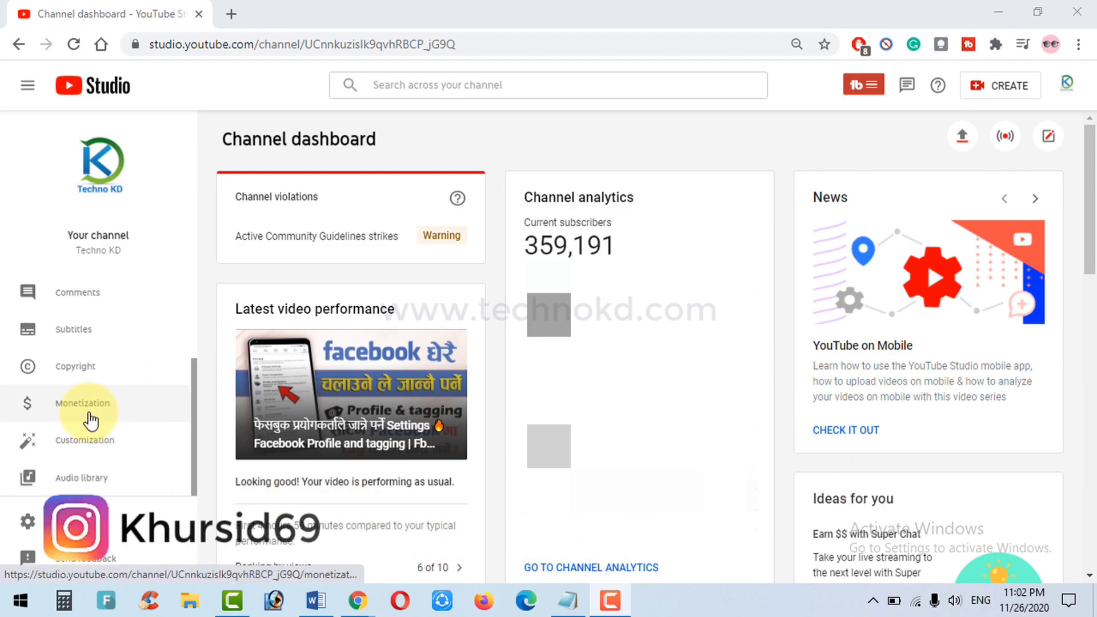
left_click(77, 410)
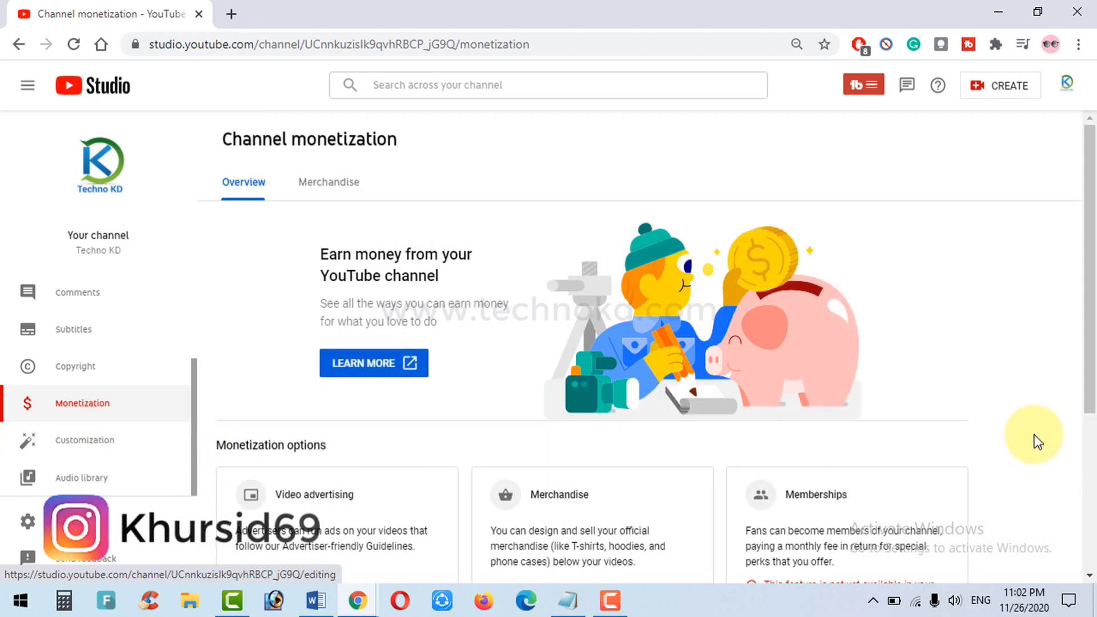
left_click_drag(1088, 321, 1093, 351)
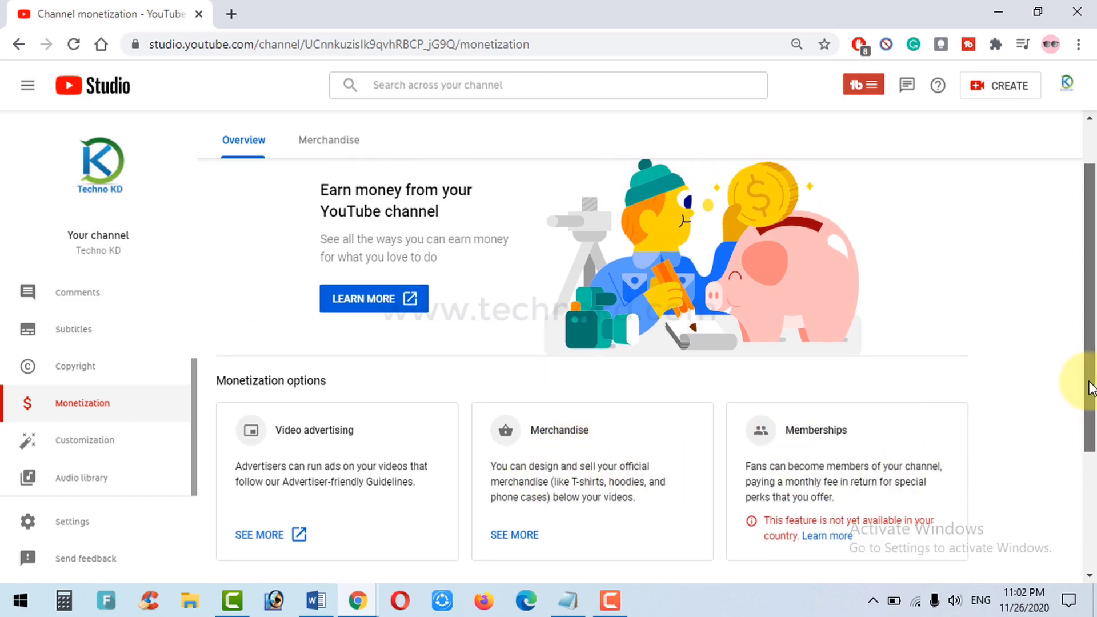
left_click_drag(1091, 388, 1092, 358)
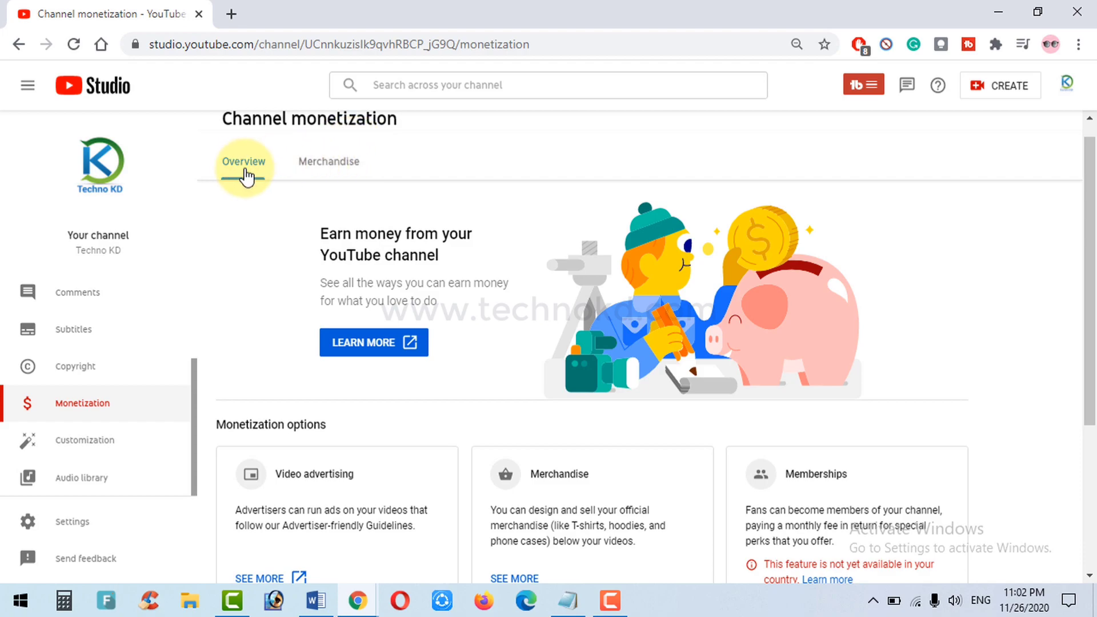
- View the Merchandise section of the channel monetization page and return to the Overview
left_click(346, 167)
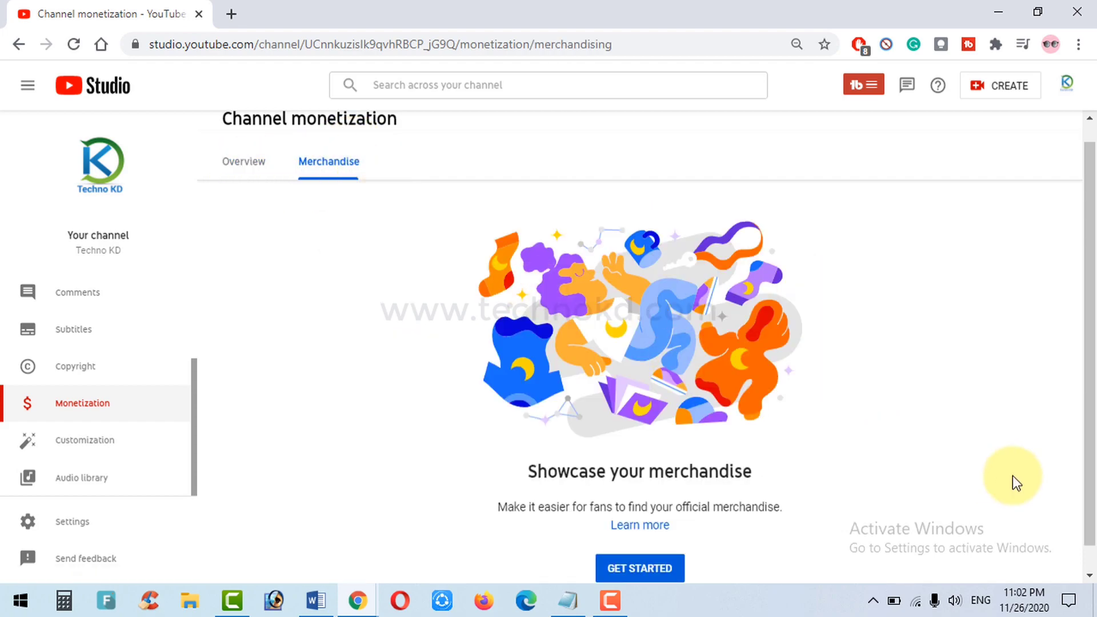
scroll(1010, 473, "down", 1)
scroll(998, 463, "up", 1)
left_click(246, 189)
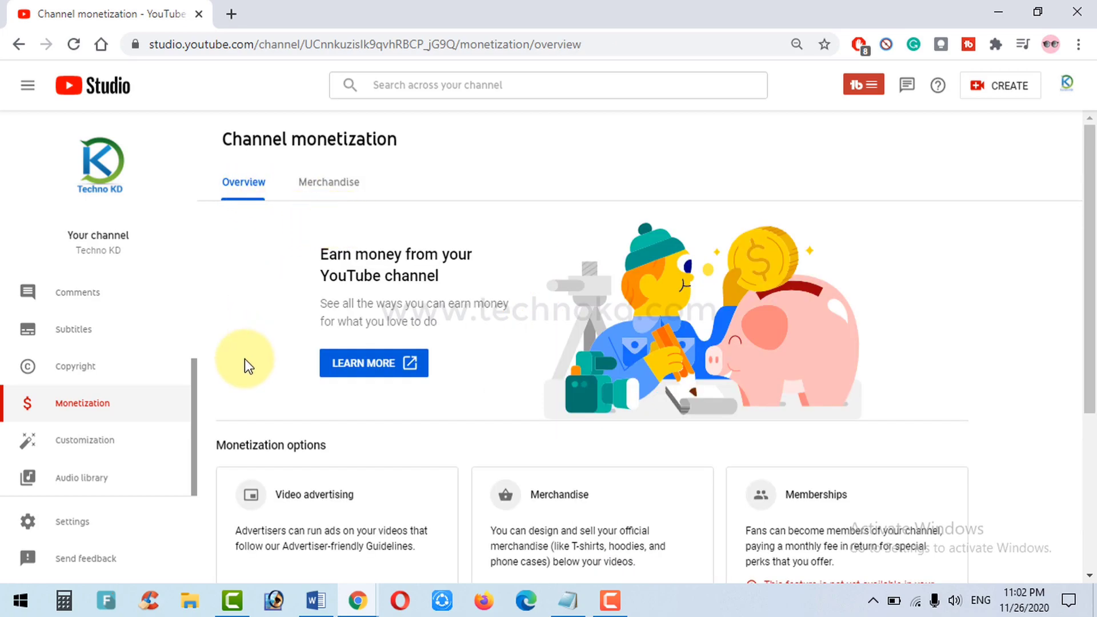
- Change the channel's country of residence to India in the channel settings and save
left_click_drag(193, 382, 194, 290)
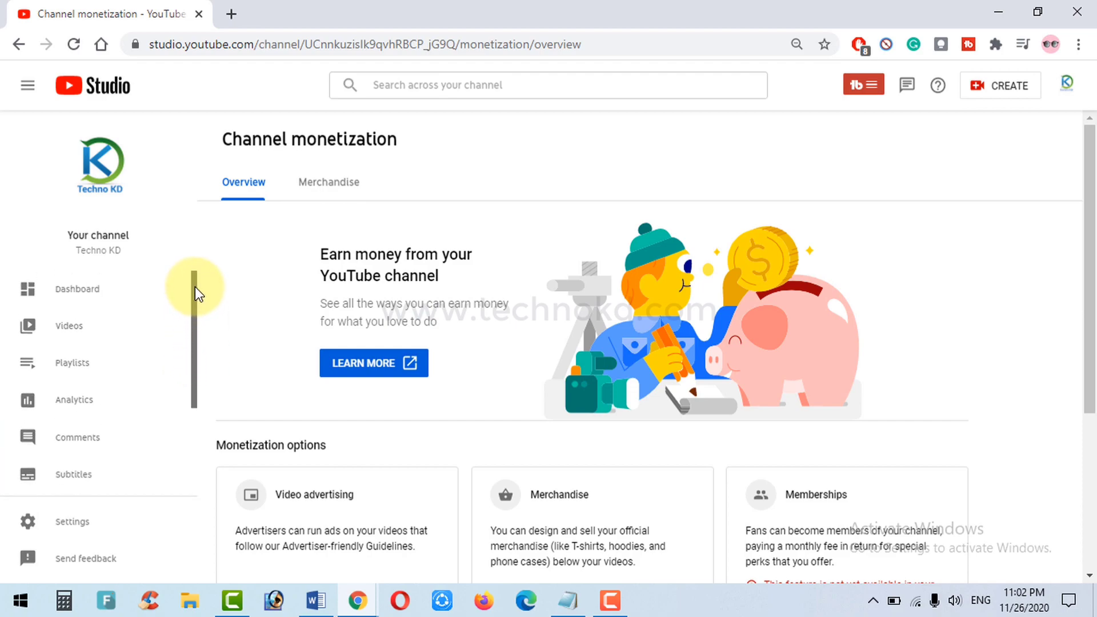
scroll(149, 389, "down", 3)
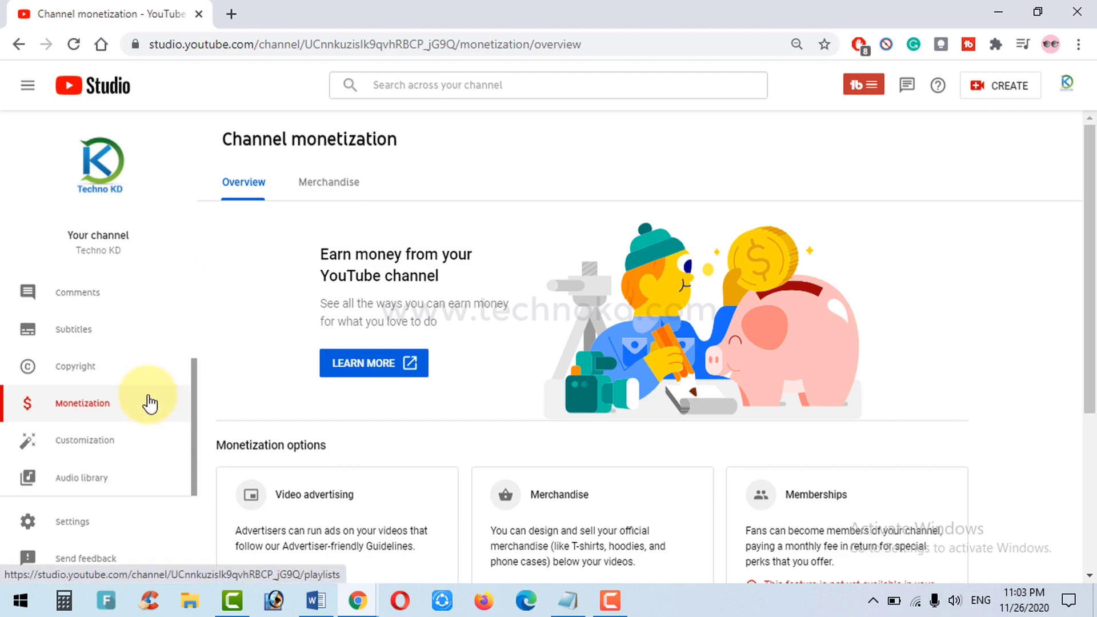
left_click(90, 528)
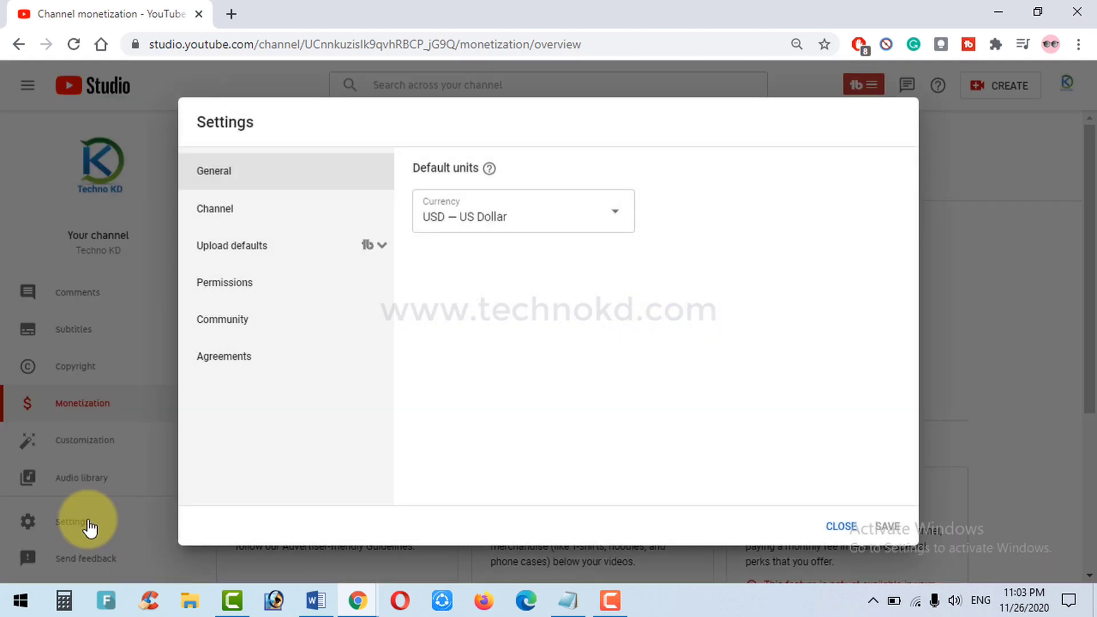
left_click(229, 210)
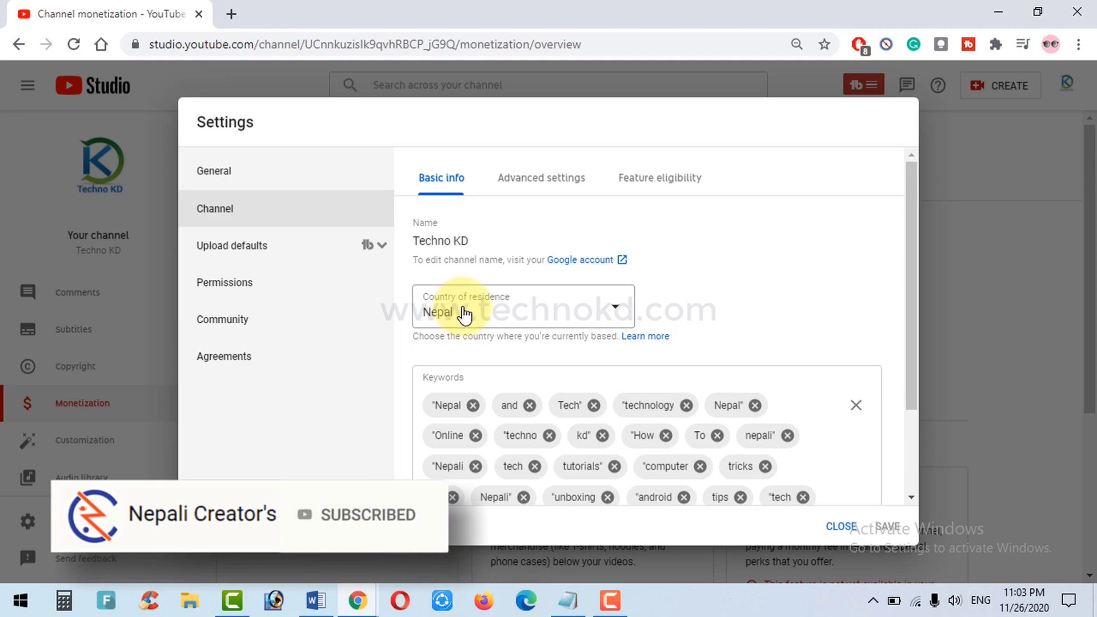
left_click(464, 313)
scroll(461, 386, "up", 10)
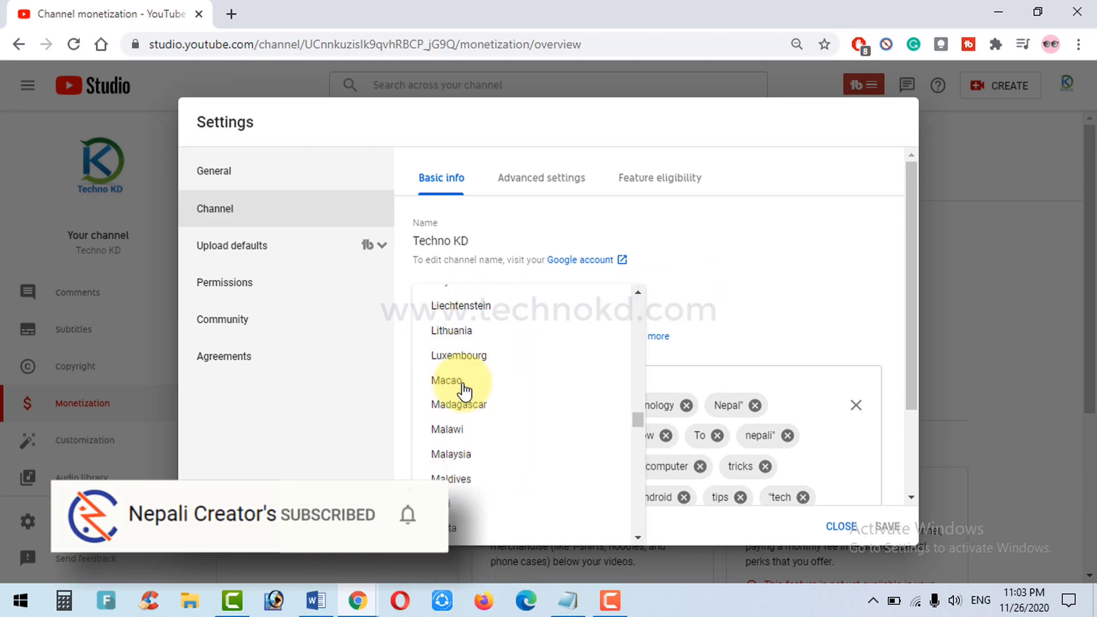
left_click(452, 297)
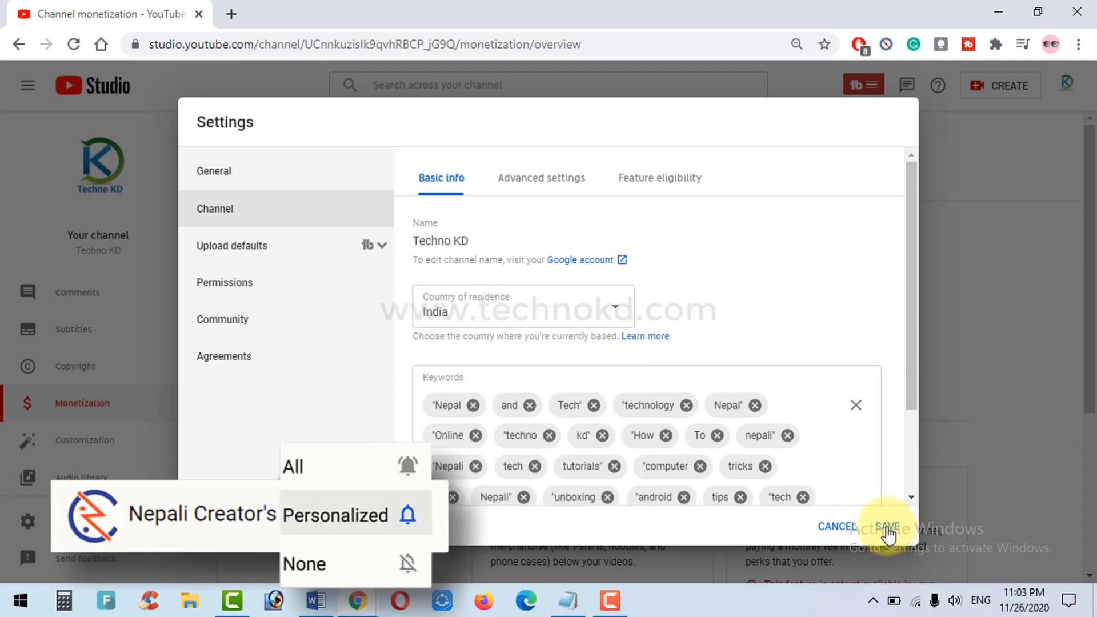
left_click(887, 526)
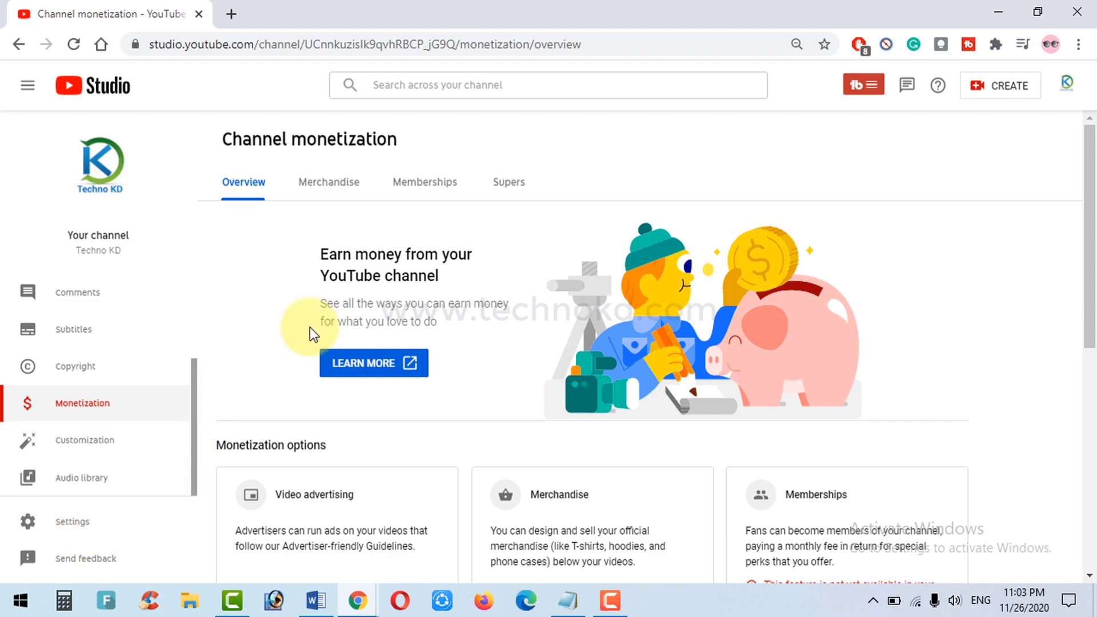
- Explore the next steps for Memberships, look through the membership setup information, and return to the monetization Overview
left_click(413, 184)
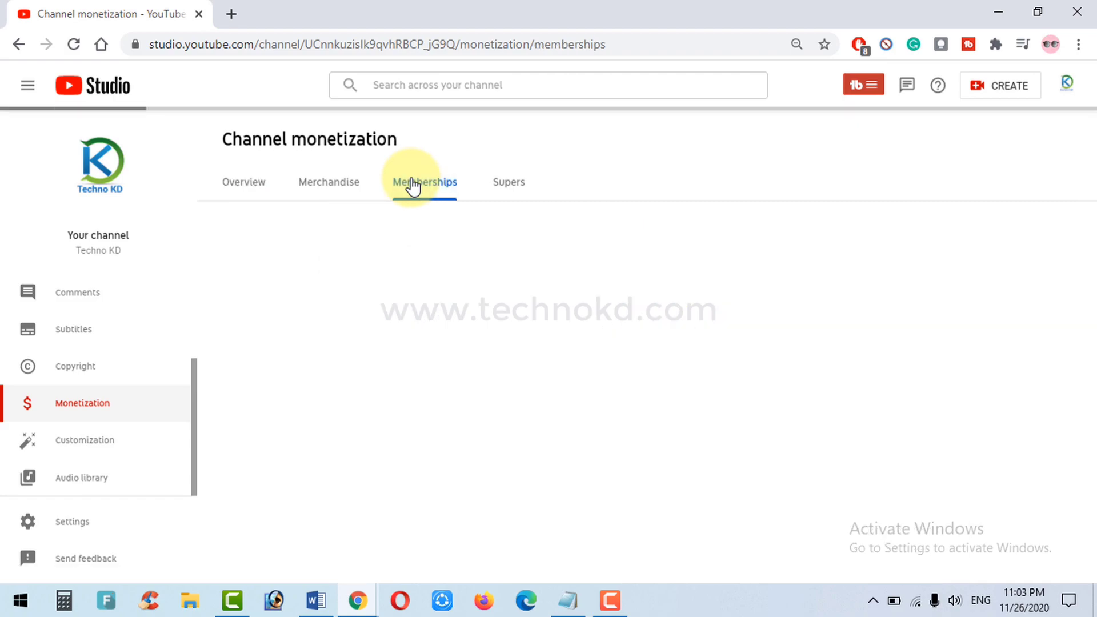
scroll(448, 460, "down", 2)
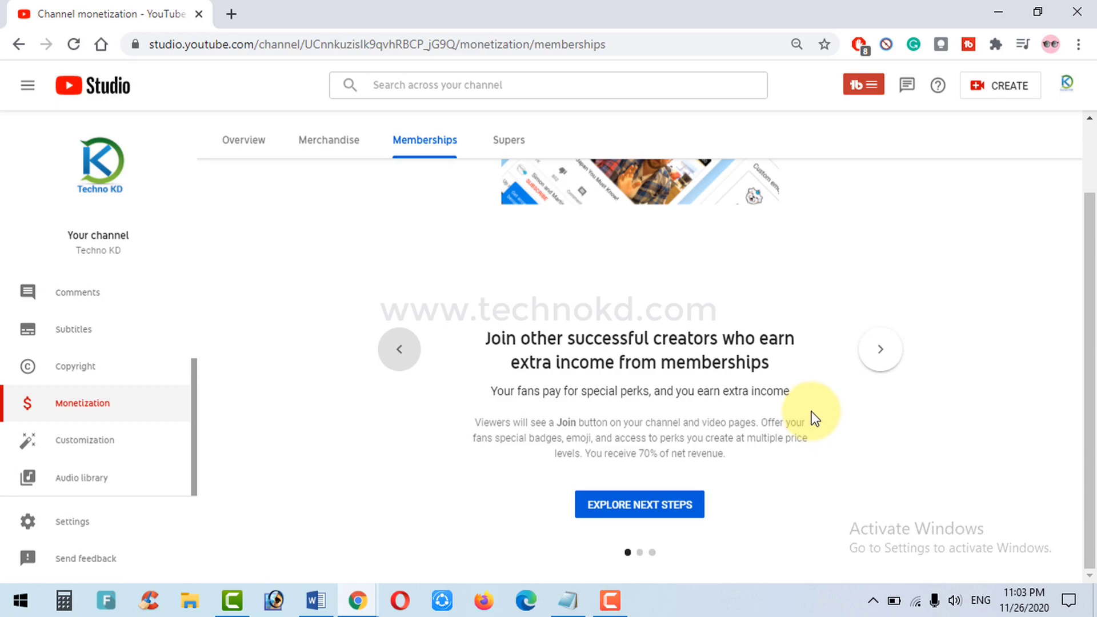
left_click(666, 510)
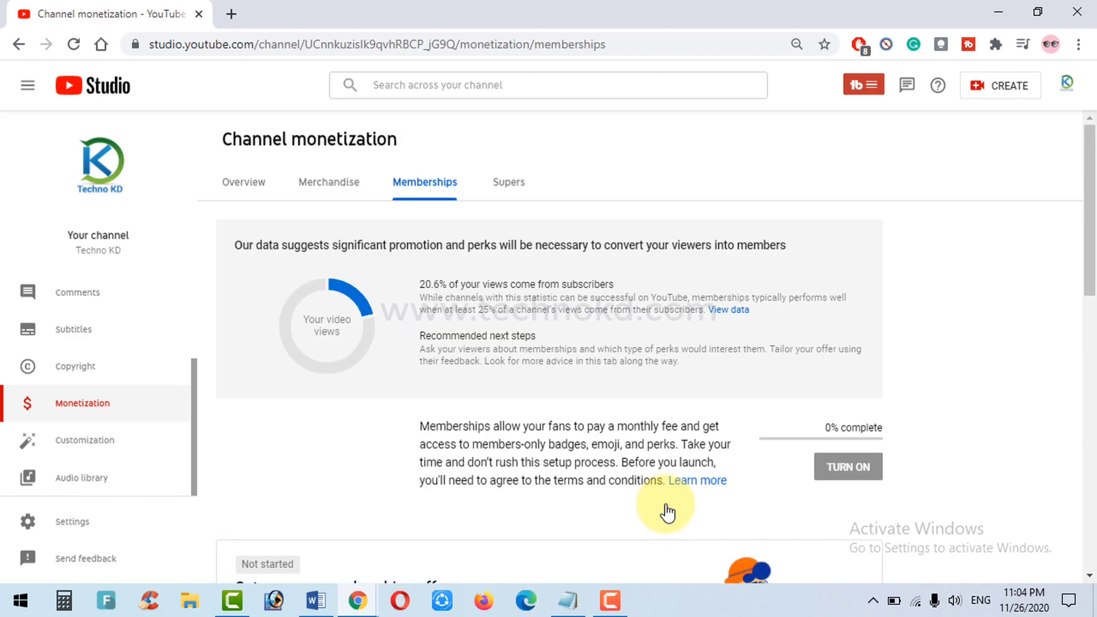
scroll(667, 511, "down", 2)
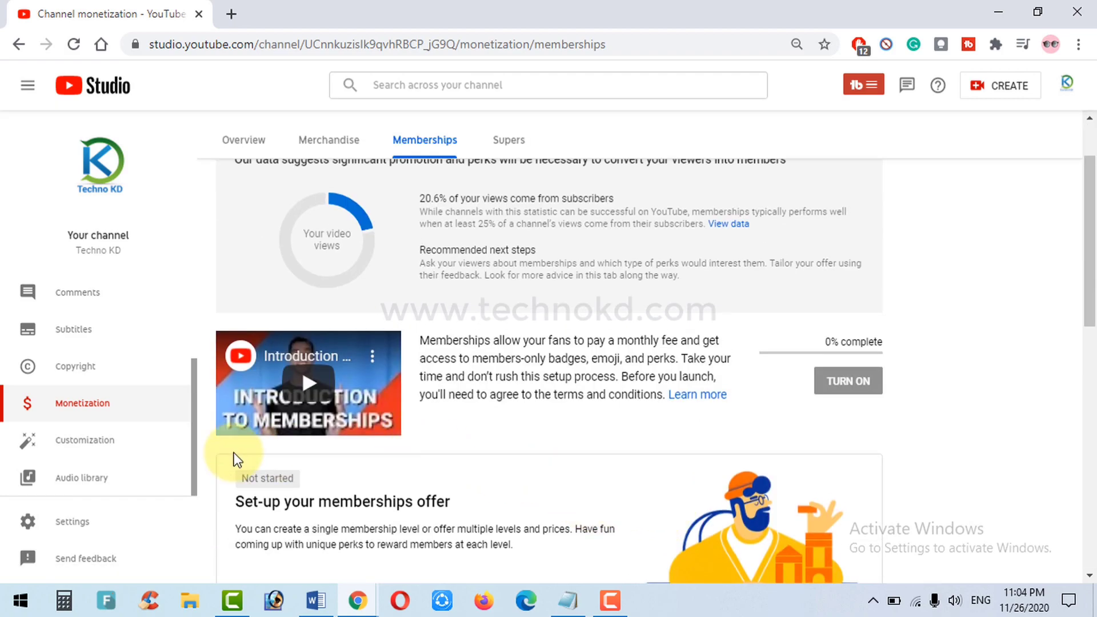
left_click(258, 150)
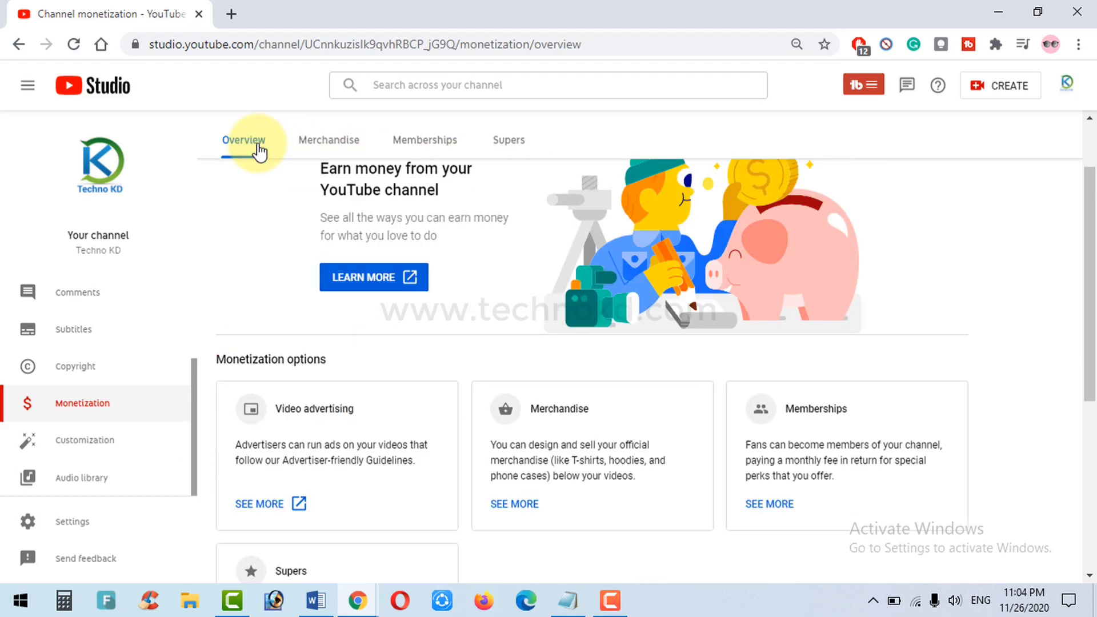
- Start the Super Chat and Super Stickers setup from the Supers section to open the Paid Features agreement
left_click(513, 148)
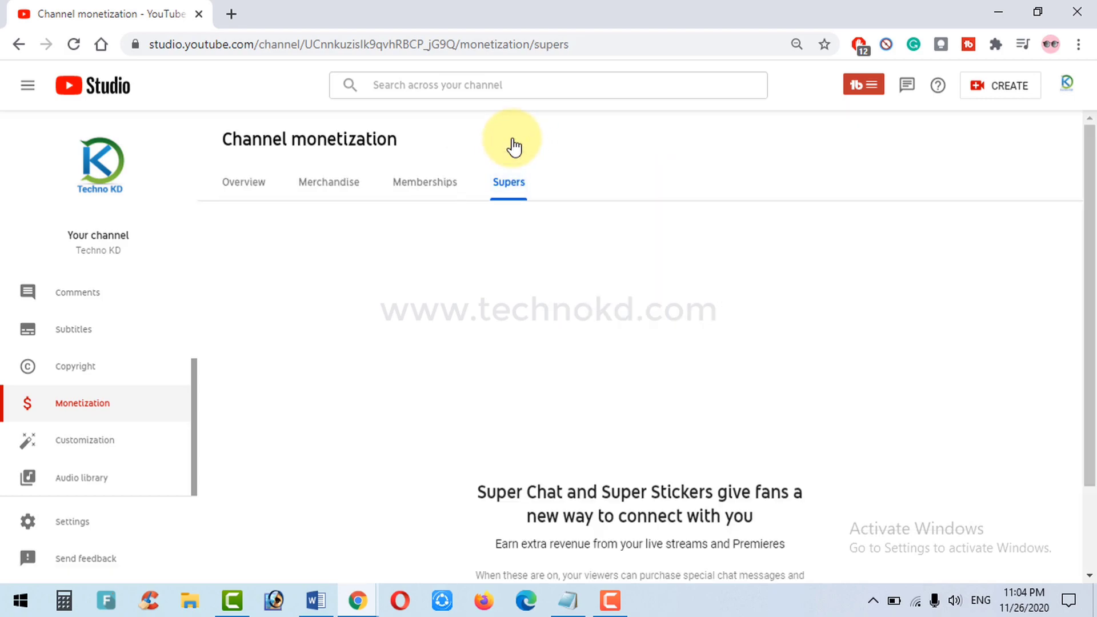
scroll(561, 368, "down", 3)
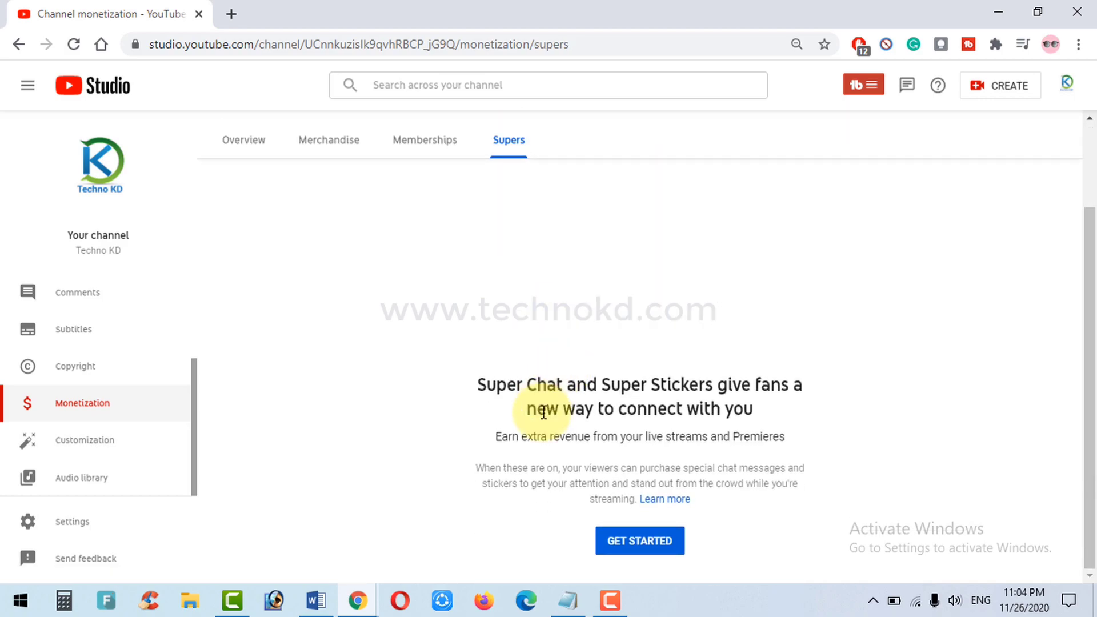
left_click(630, 547)
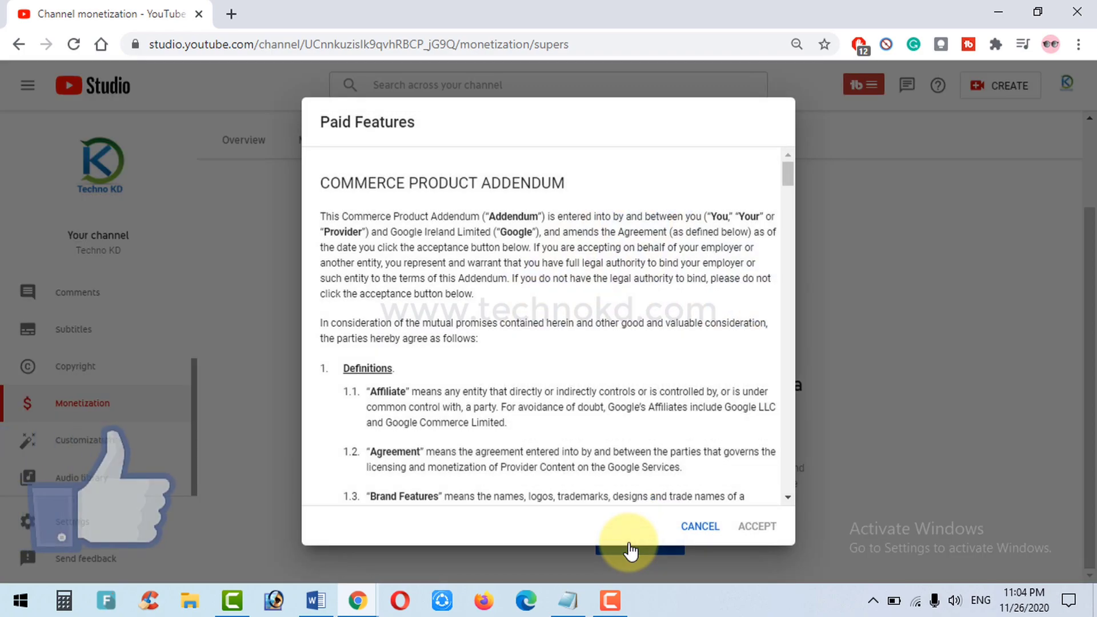
- Go to the end of the Paid Features agreement and mark it as read and understood
scroll(692, 391, "down", 3)
scroll(690, 390, "down", 9)
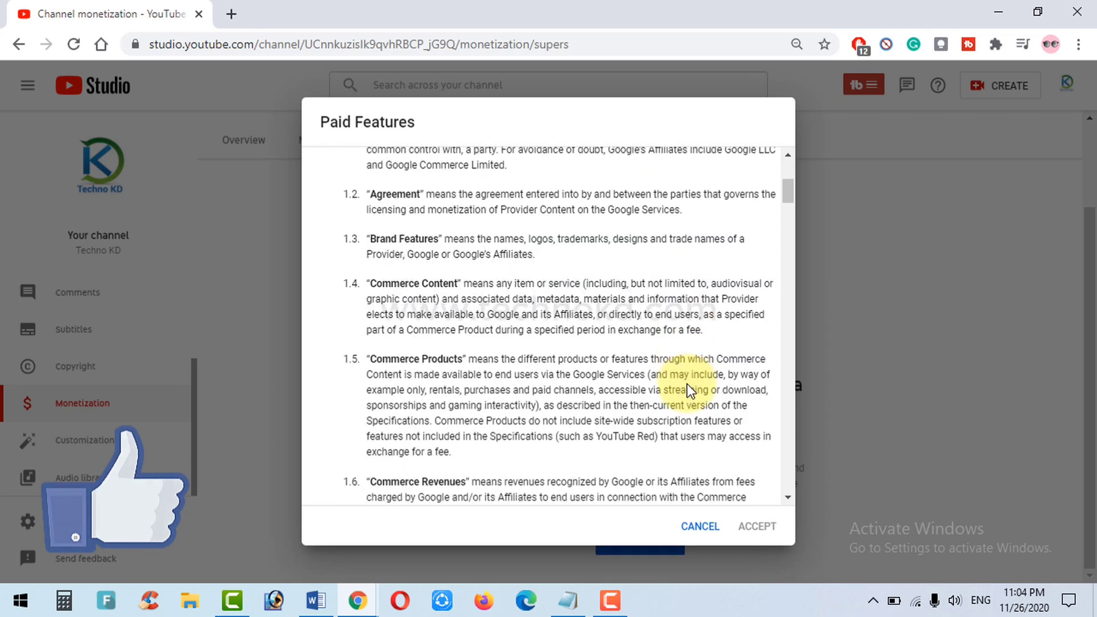
scroll(689, 390, "down", 15)
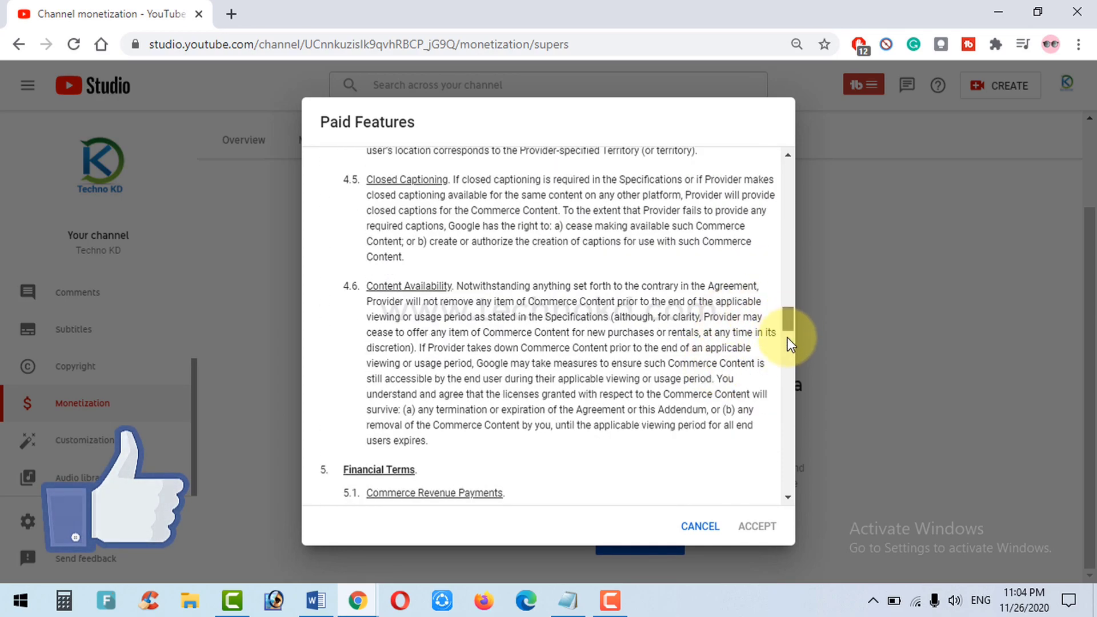
left_click_drag(789, 335, 779, 489)
left_click(333, 441)
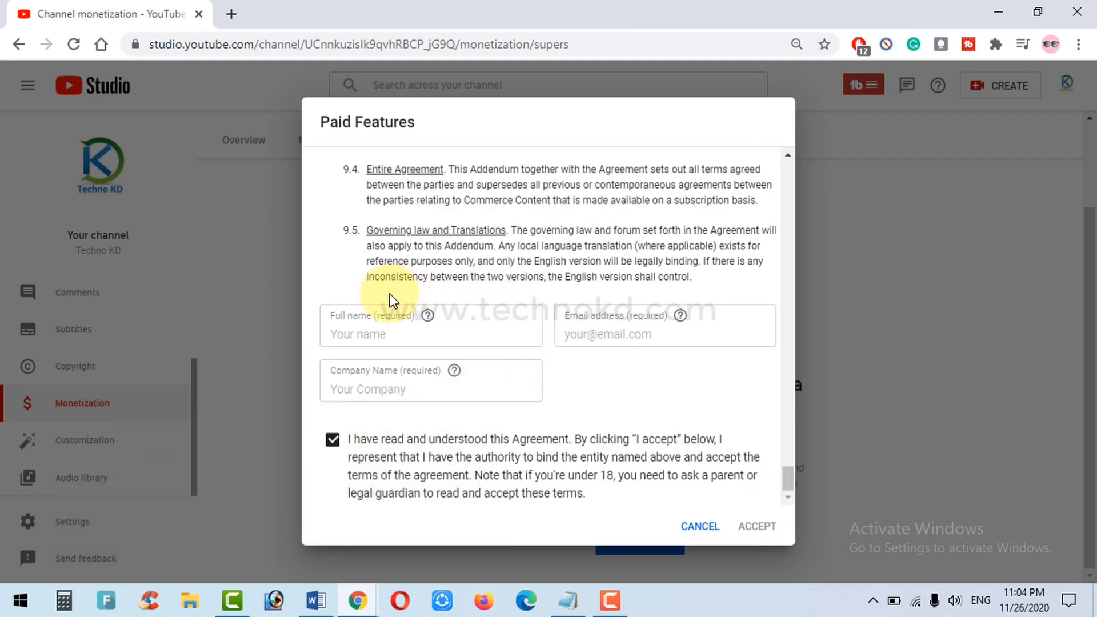
- Enter the full name, the email address and the company name Techno Kd, and accept the Paid Features agreement
left_click(395, 336)
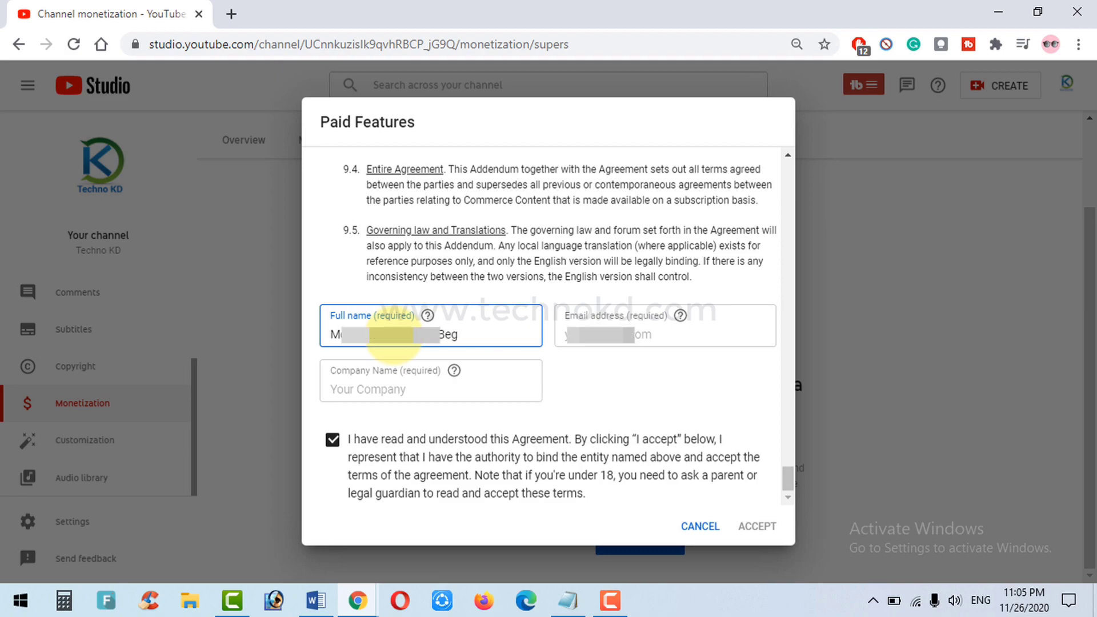
left_click(596, 343)
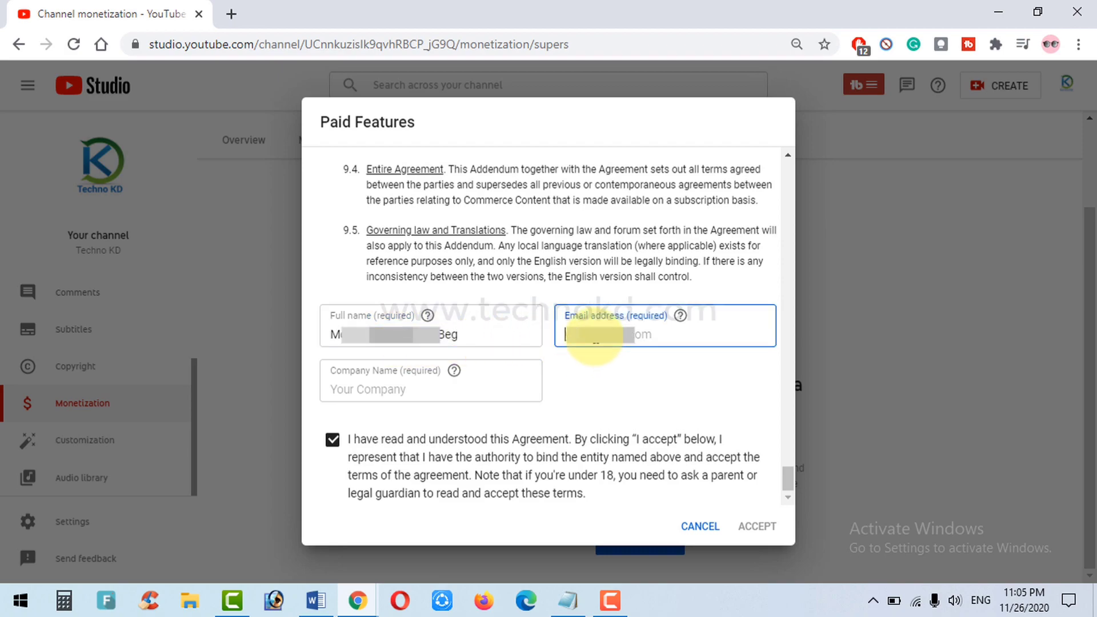
left_click(430, 398)
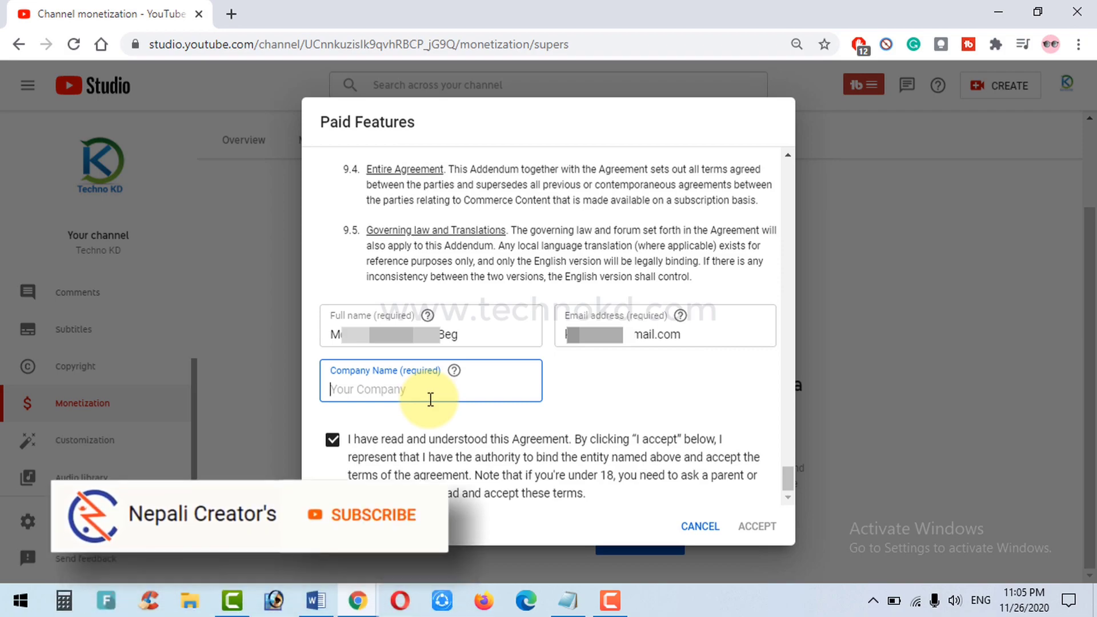
type("Techn")
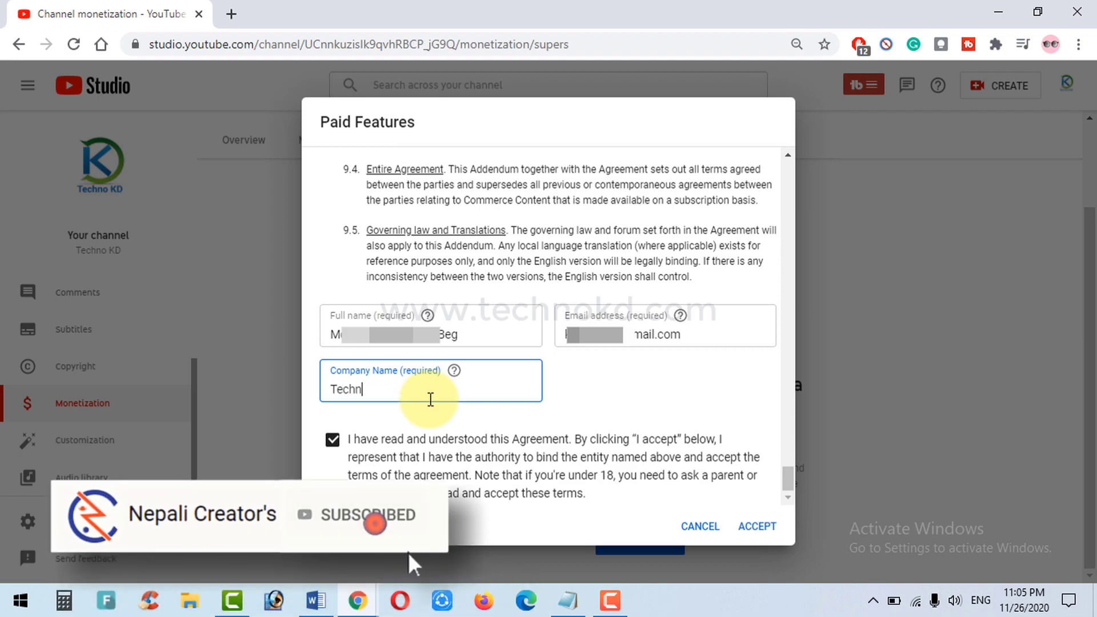
type("o Kd")
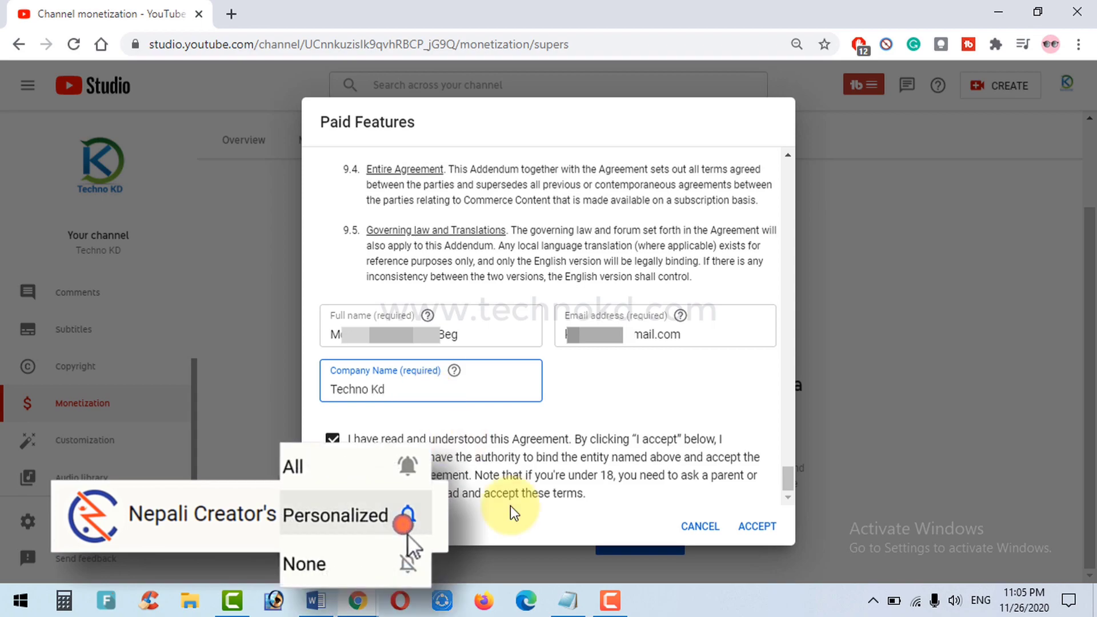
left_click(758, 531)
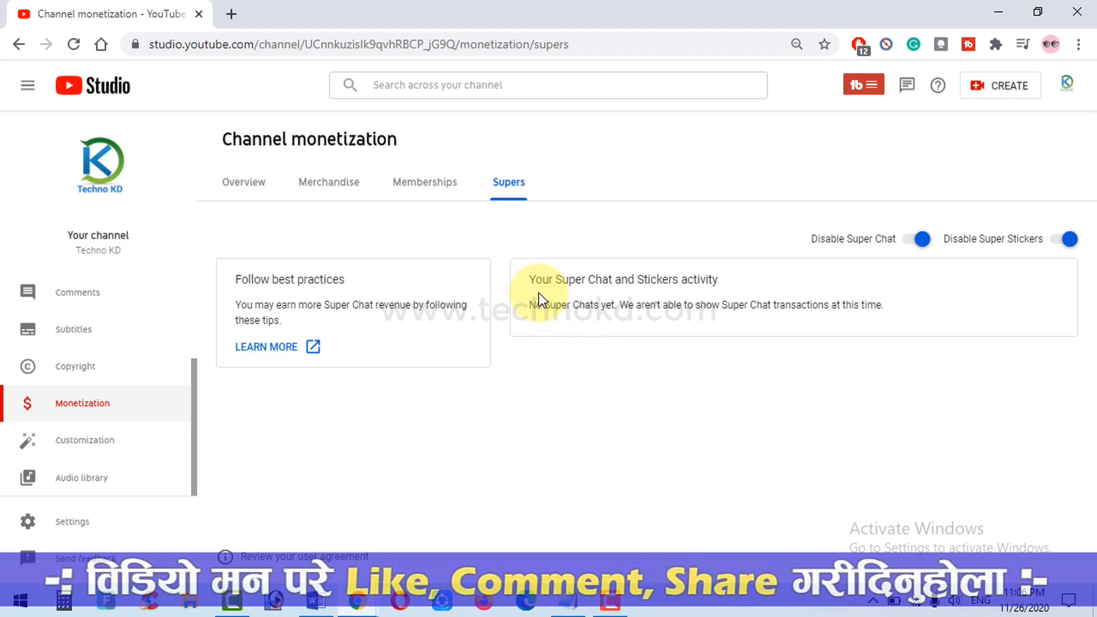
left_click_drag(529, 280, 898, 311)
left_click(642, 443)
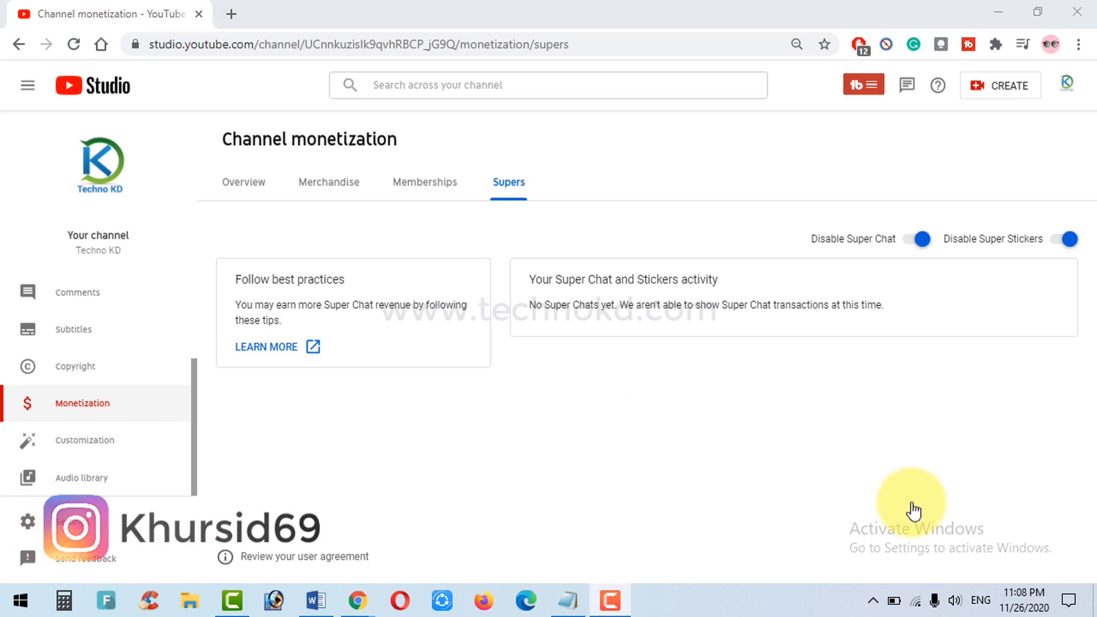
- Turn off Super Chat, acknowledging the implications of this action
left_click(911, 240)
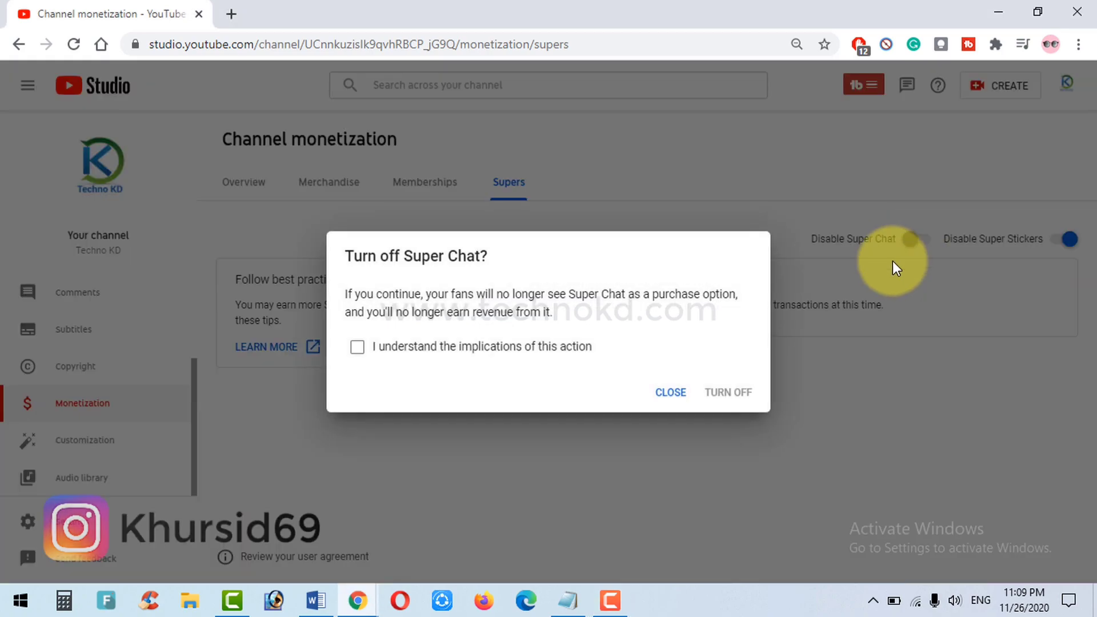
left_click(386, 348)
left_click(718, 392)
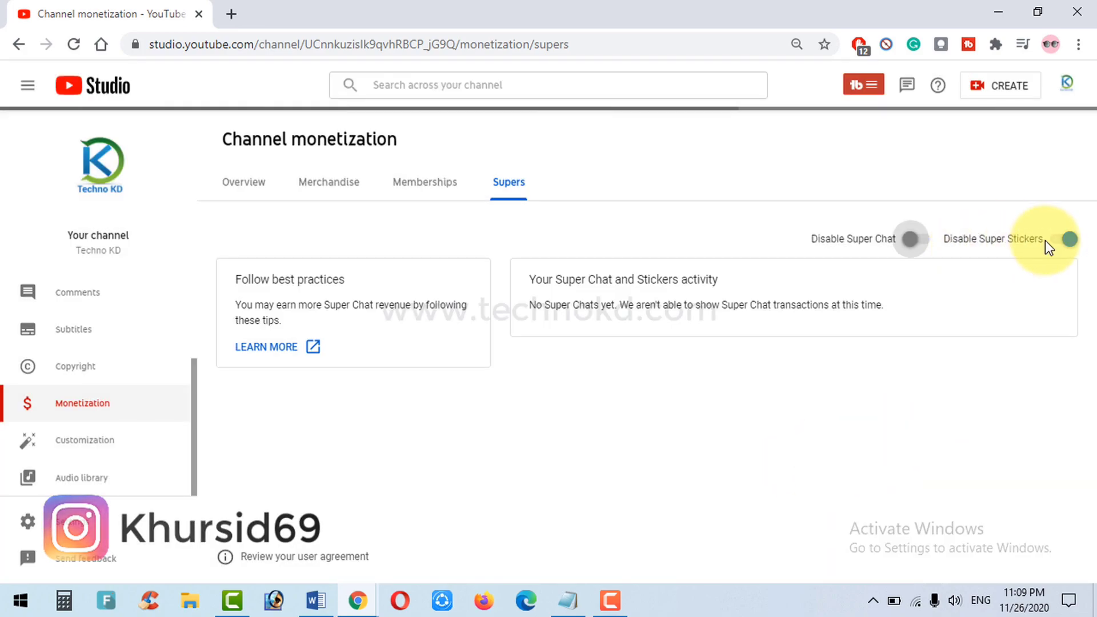
- Turn off Super Stickers, acknowledging the implications of this action
left_click(1054, 241)
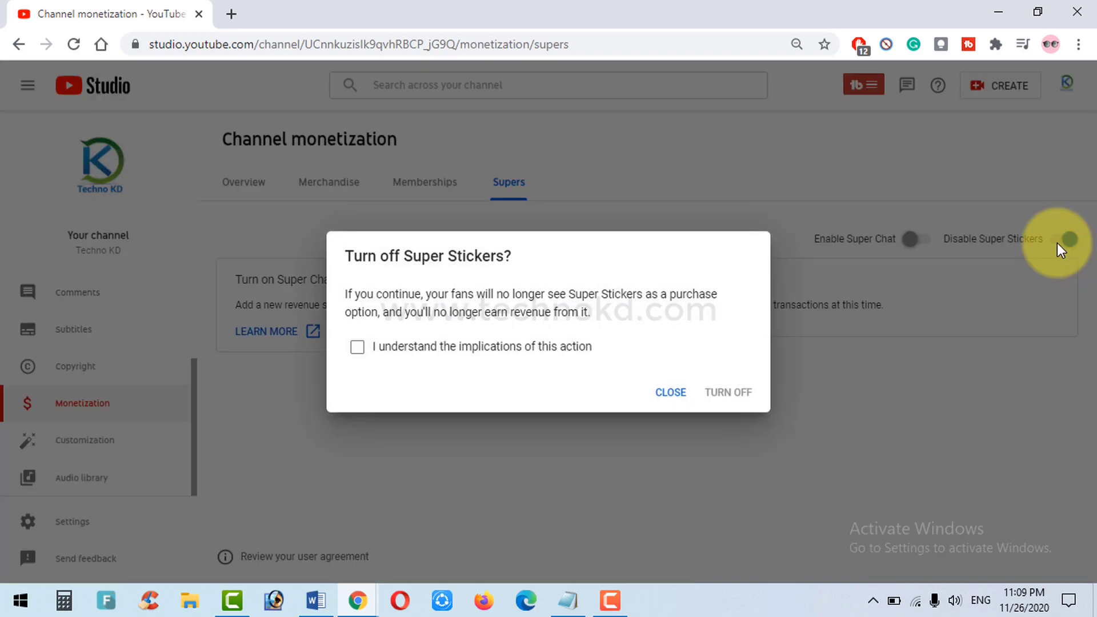
left_click(452, 349)
left_click(717, 395)
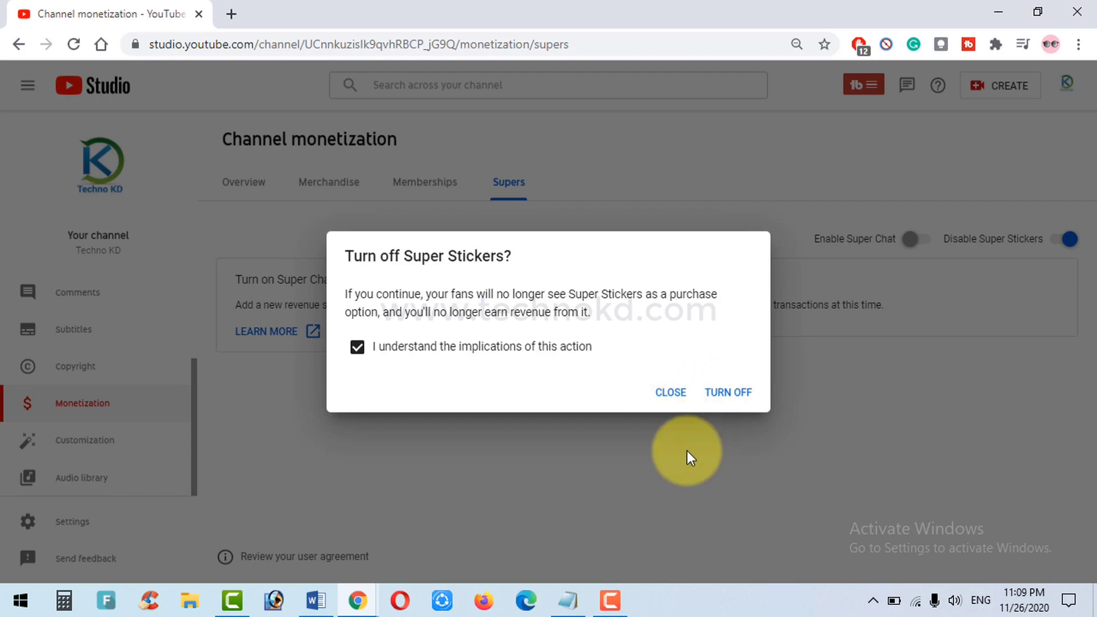